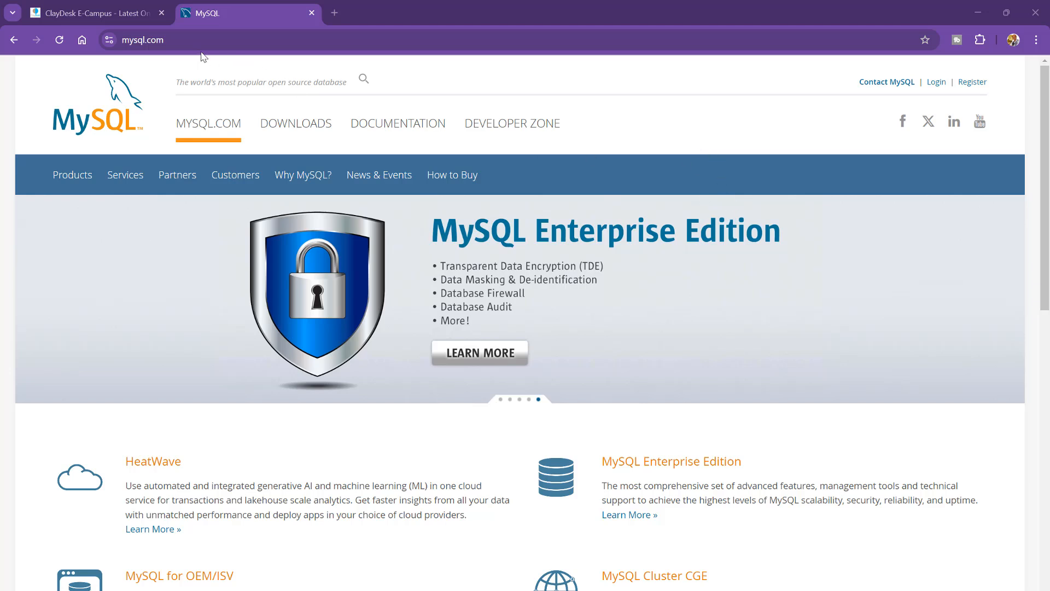
Step: Go from the MySQL site's Downloads page to 'MySQL Community (GPL) Downloads'
left_click(150, 41)
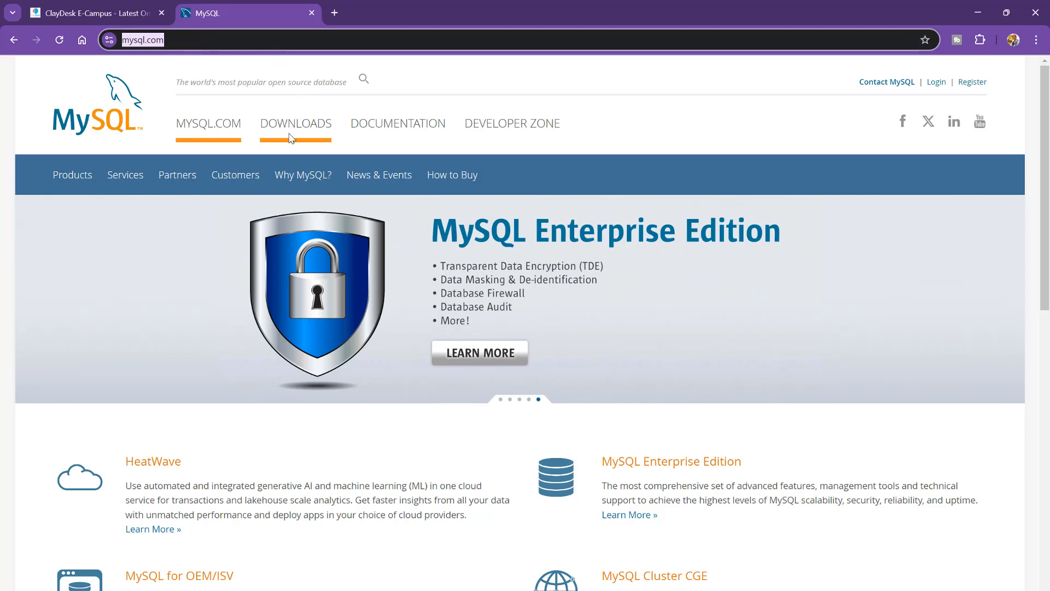
left_click(309, 129)
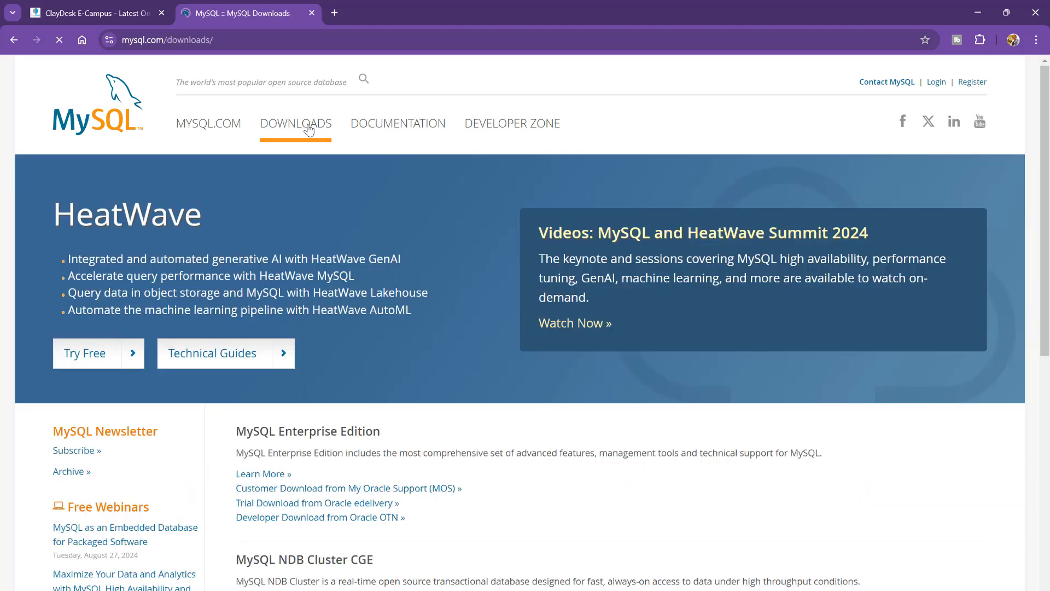
scroll(337, 239, "down", 5)
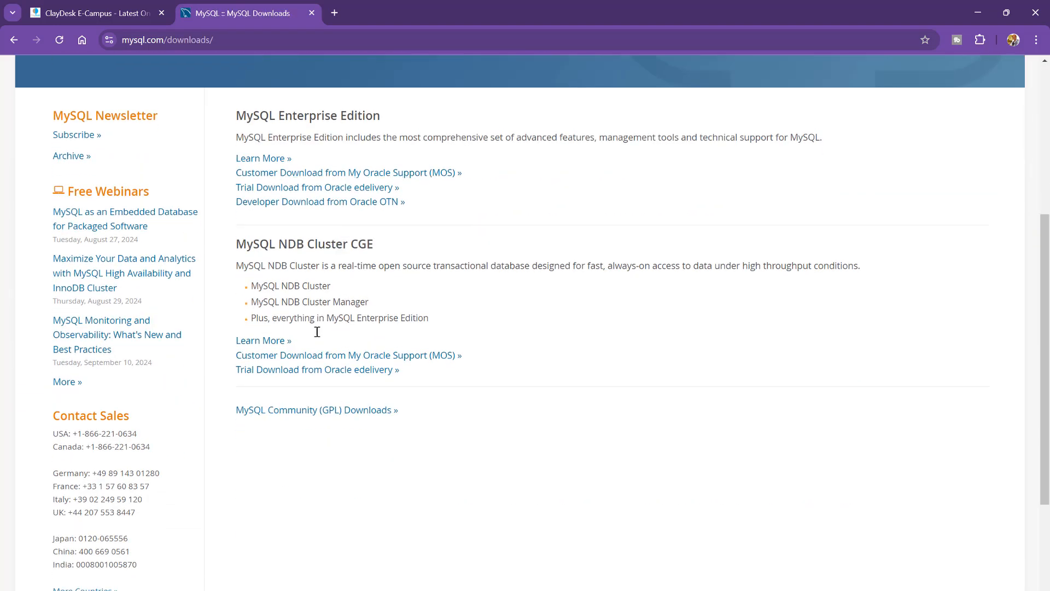
left_click(353, 417)
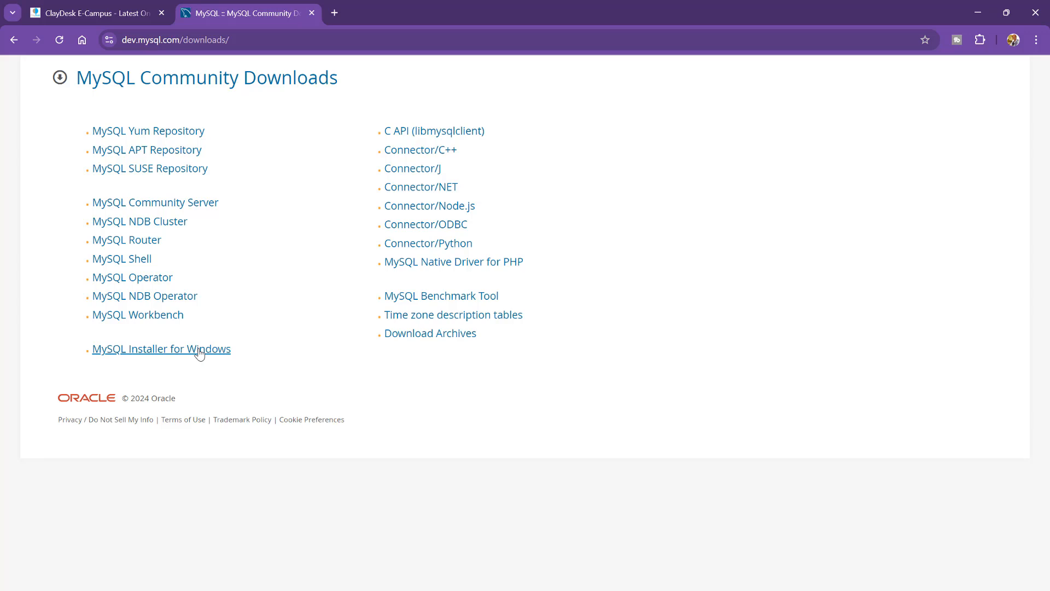
Step: Open MySQL Installer for Windows, keeping version 8.0.39 and Microsoft Windows as the OS
left_click(199, 352)
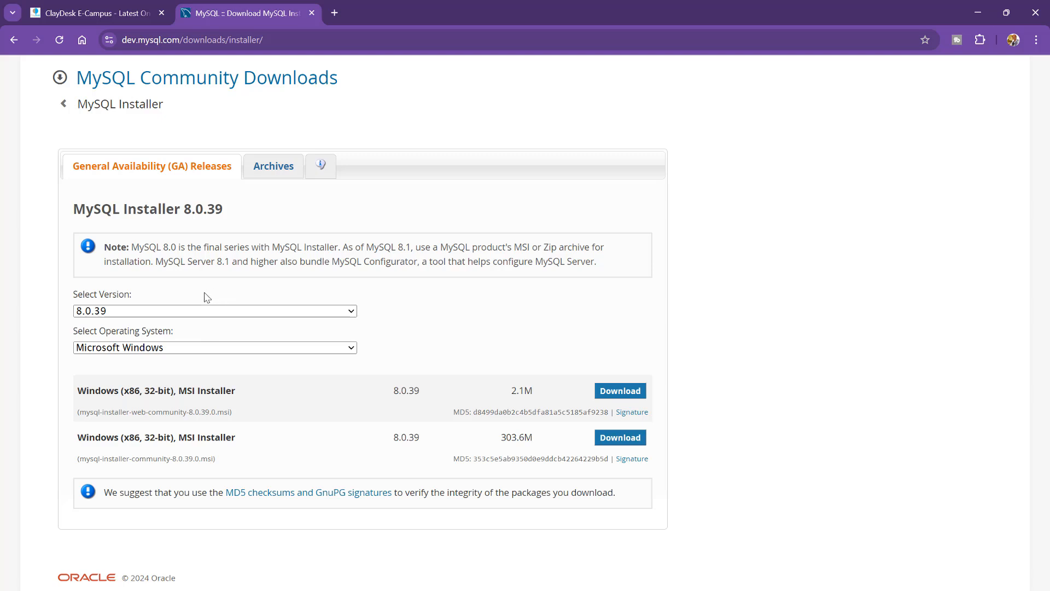
left_click(213, 313)
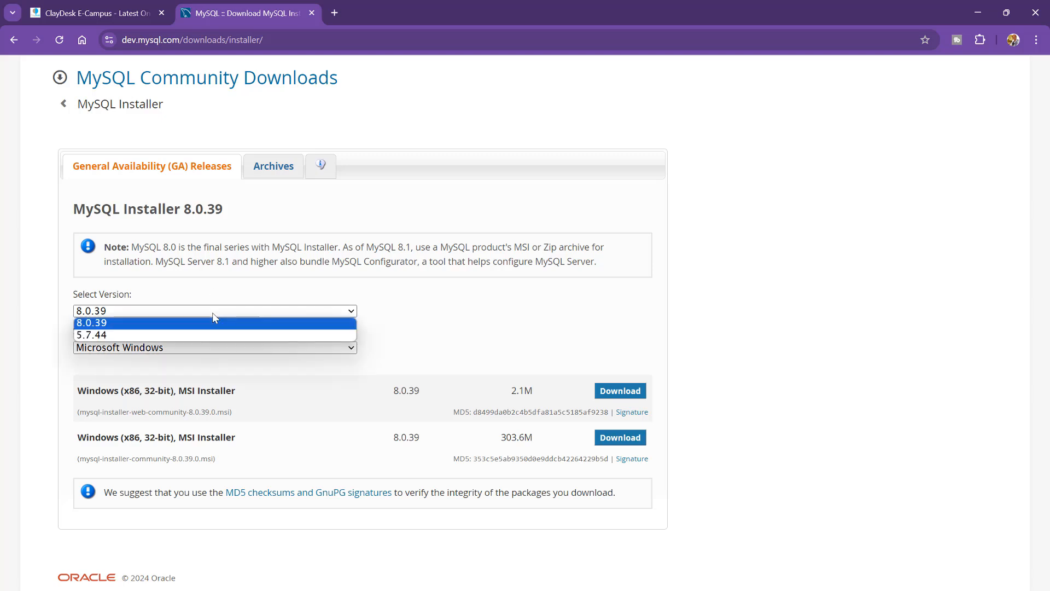
left_click(129, 327)
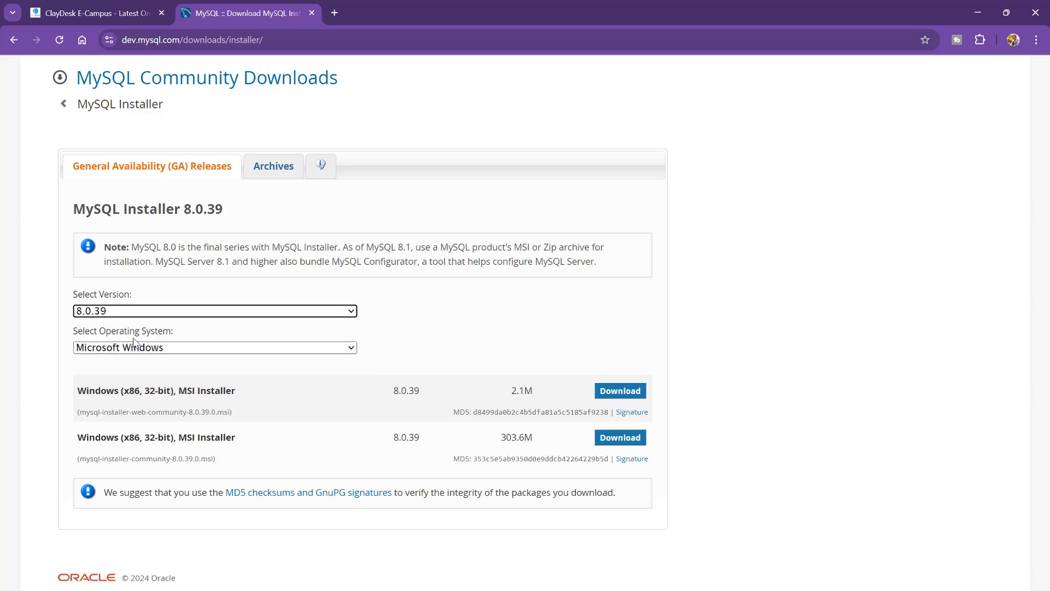
left_click(250, 348)
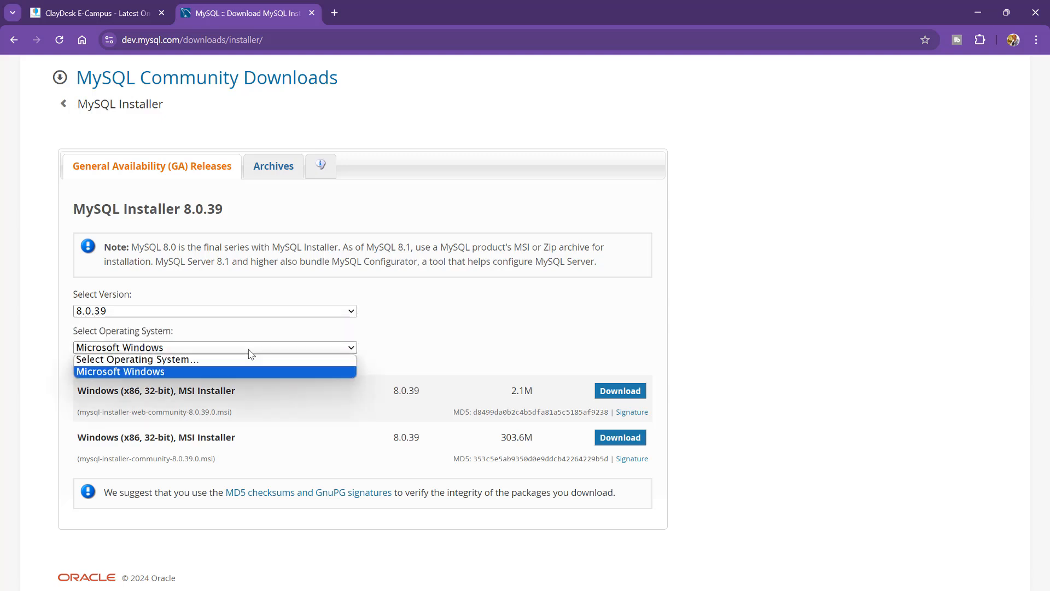
left_click(250, 350)
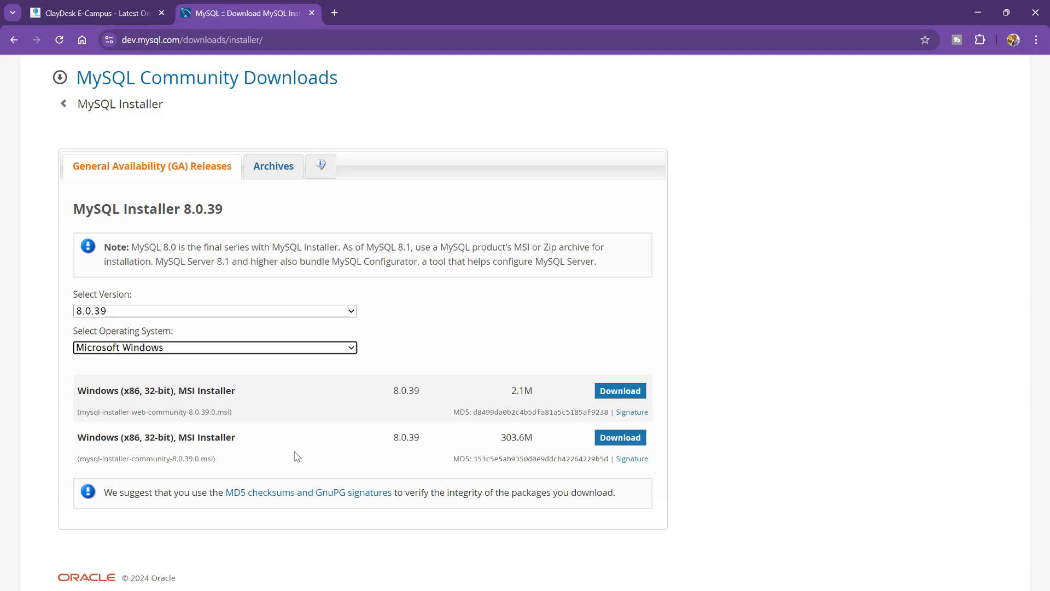
Step: Download the 303.6M full MSI without an Oracle login, saving it to SQL-8-Full-Course
left_click(615, 441)
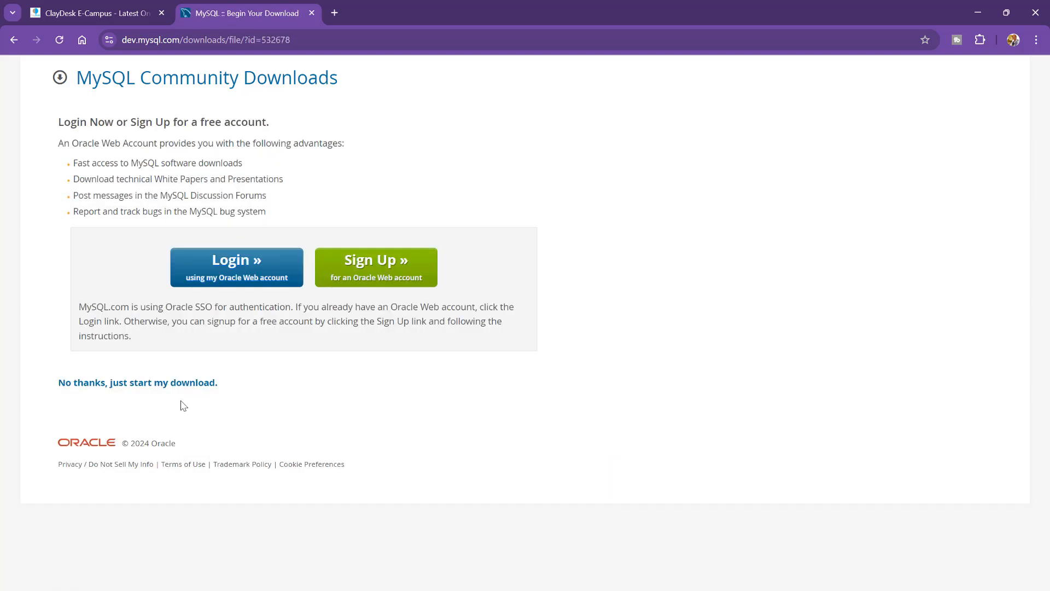
left_click(134, 383)
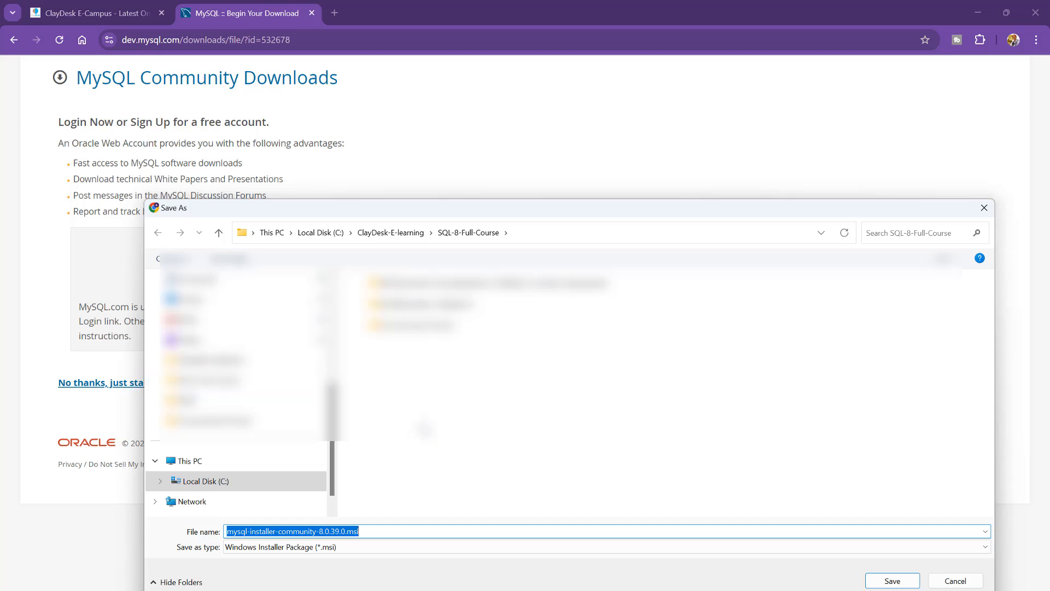
left_click(888, 581)
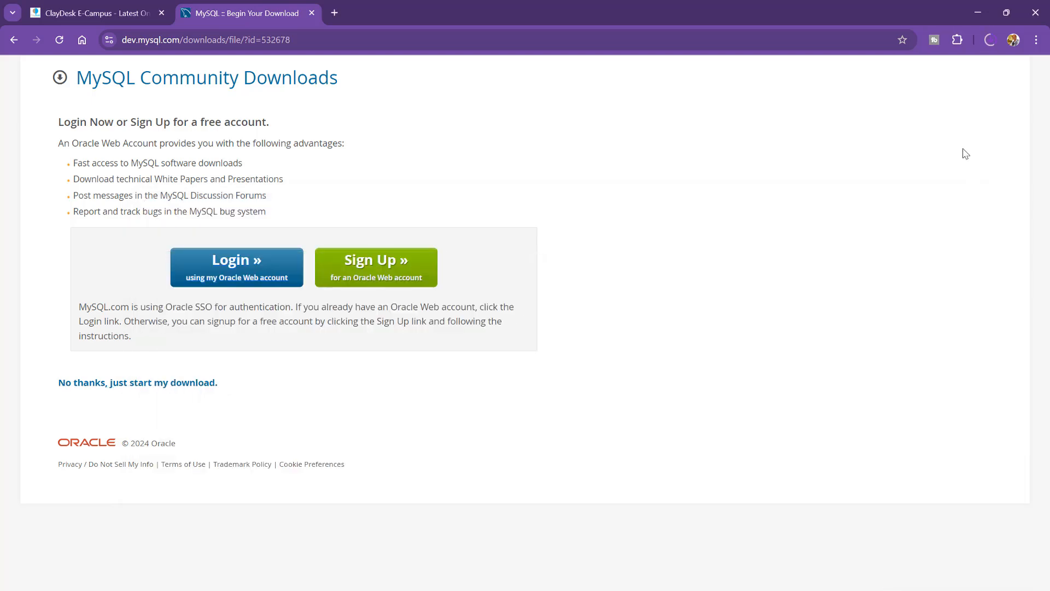
Step: Run the downloaded mysql-installer-community file from Chrome's downloads list
left_click(990, 47)
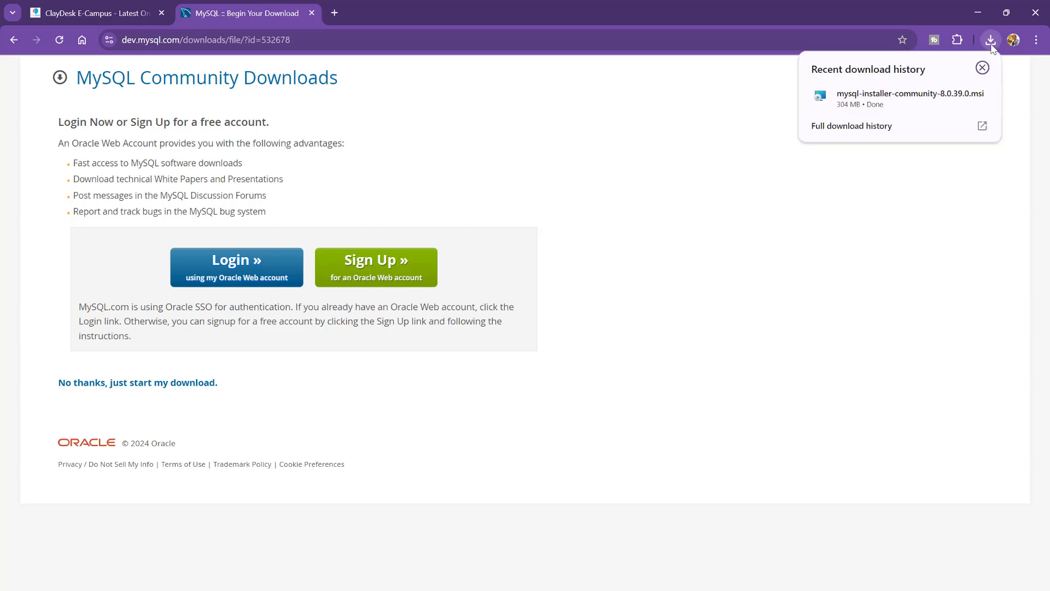
left_click(893, 104)
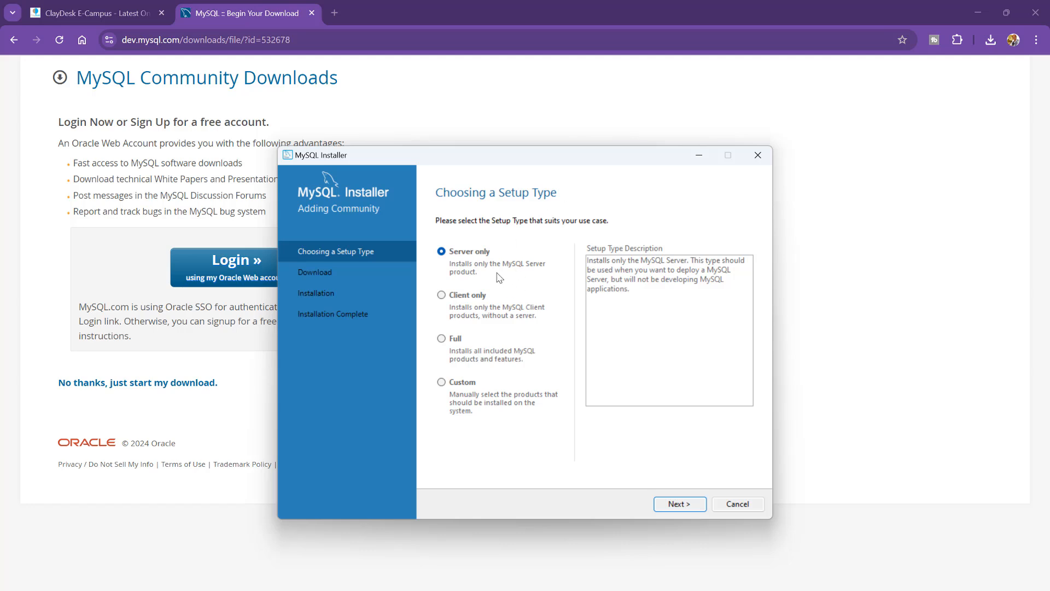
Step: Compare the Client only and Custom setup types, then proceed with the Full setup type
left_click(470, 298)
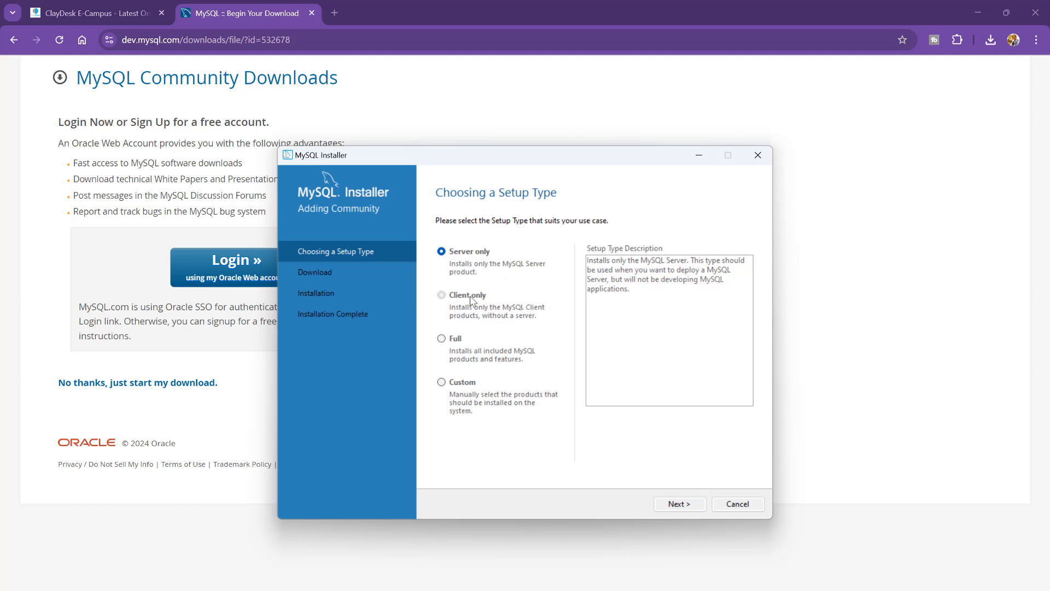
left_click(454, 344)
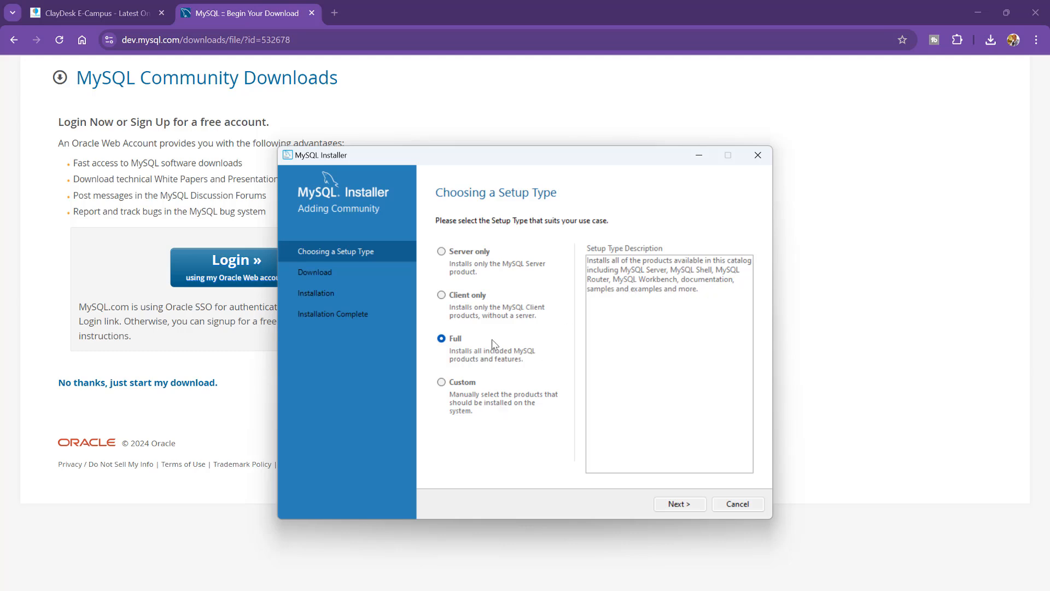
left_click(462, 384)
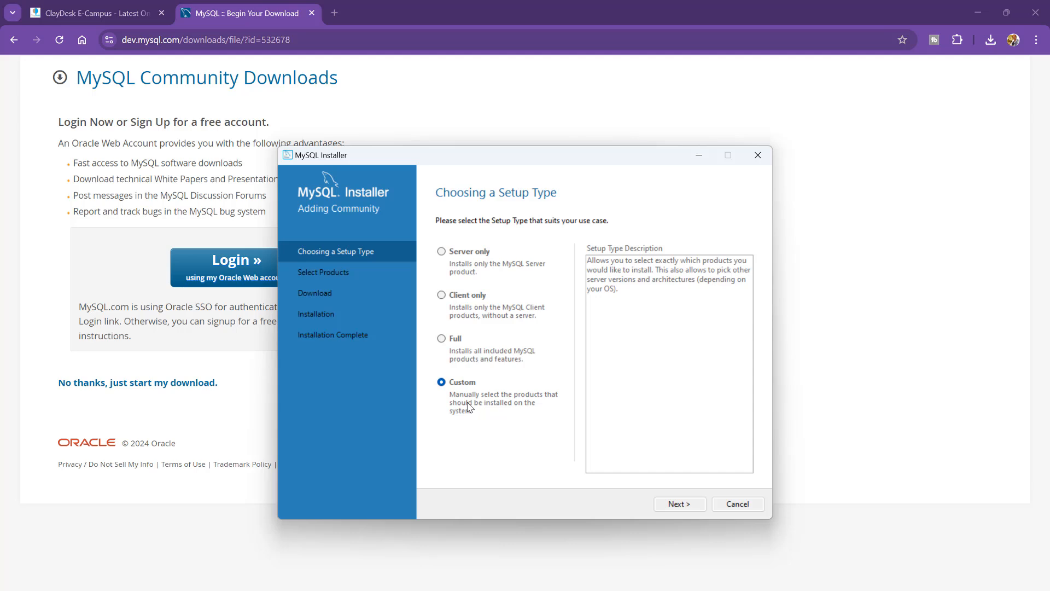
left_click(454, 341)
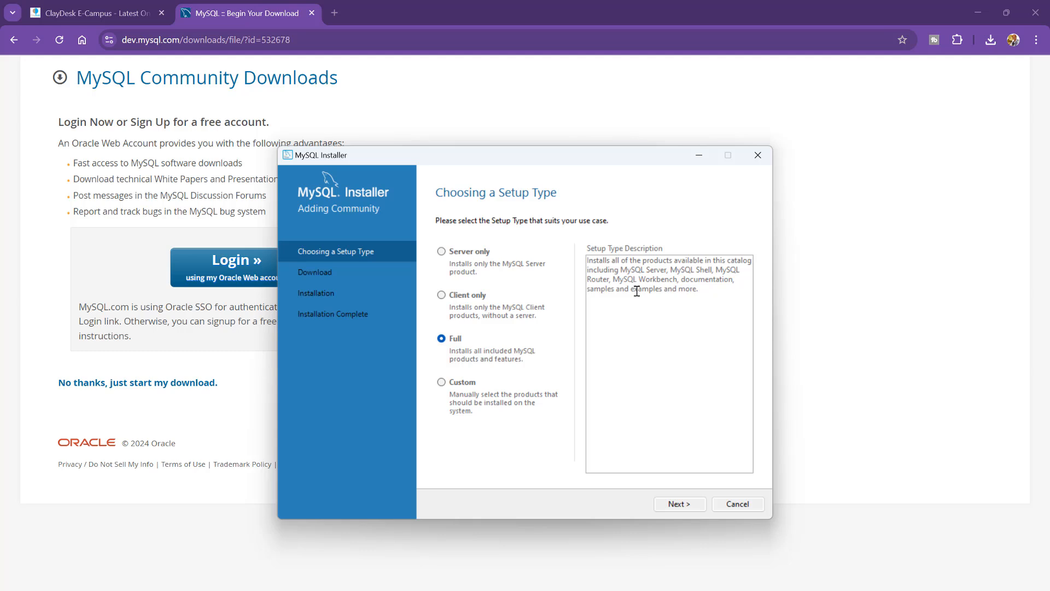
left_click(671, 504)
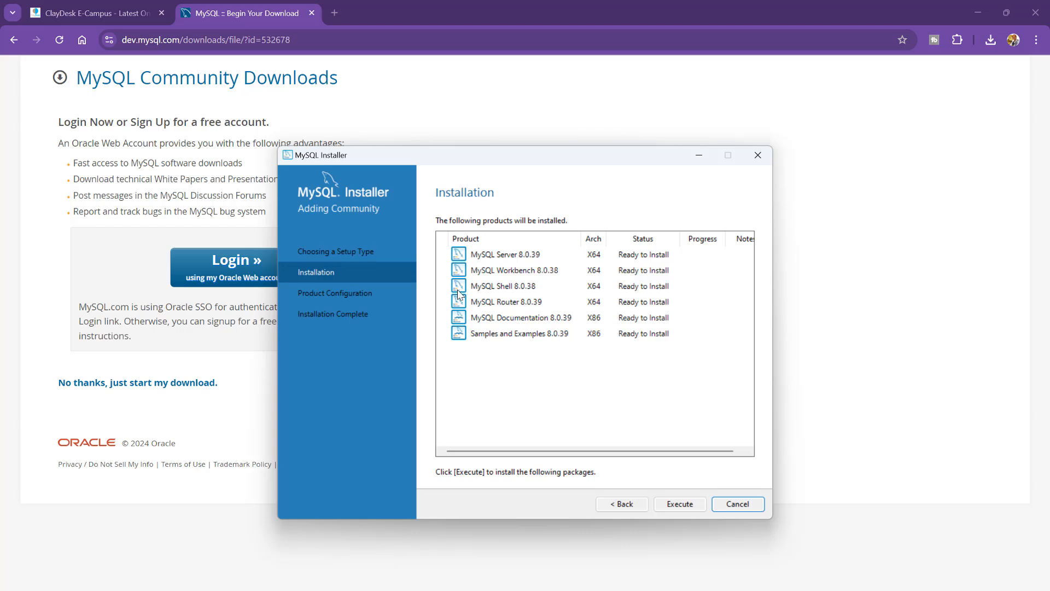
Step: Install all six products, including Server 8.0.39 and Workbench 8.0.38, then continue once all are Complete
left_click(683, 505)
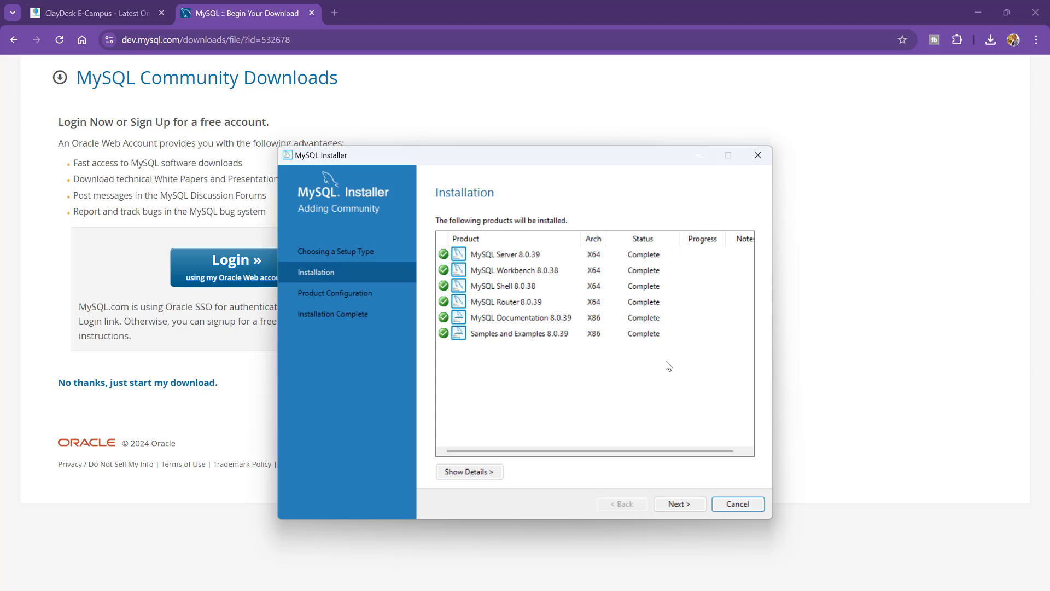
left_click(679, 504)
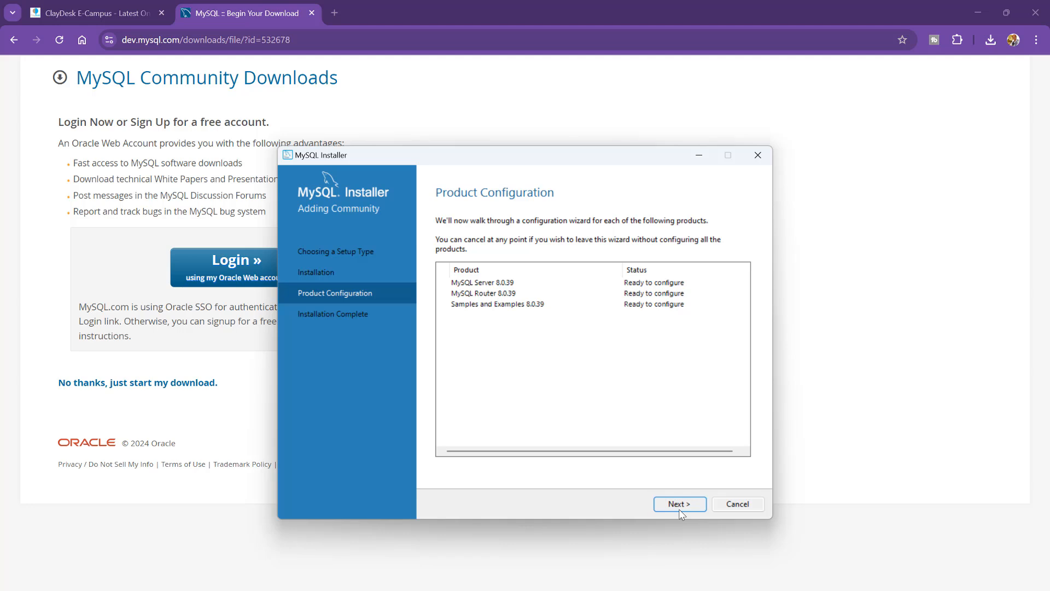
Step: Keep Development Computer on port 3306 and strong password encryption for the server
left_click(680, 508)
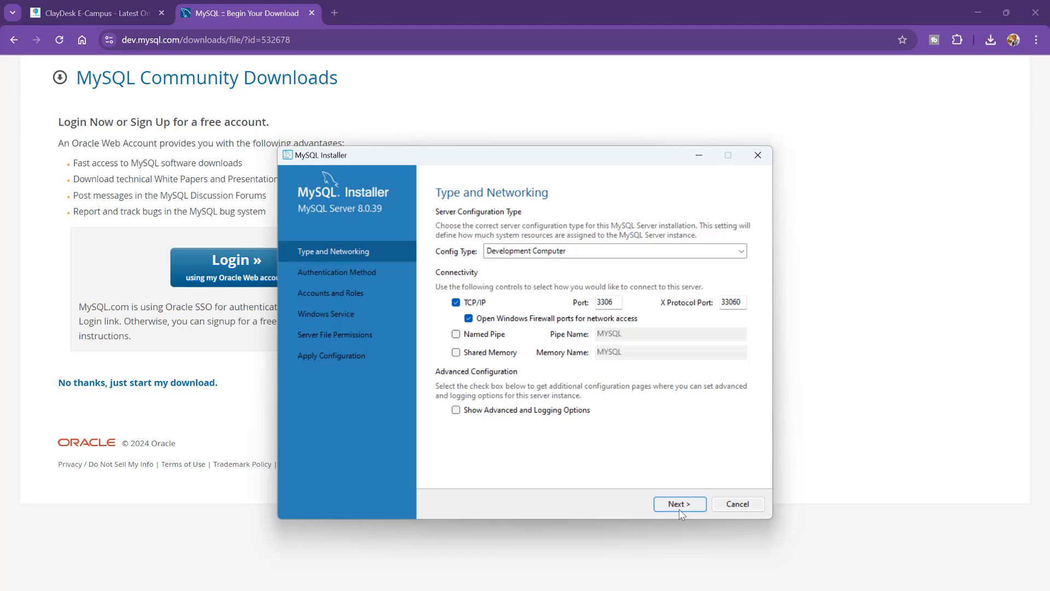
left_click(666, 255)
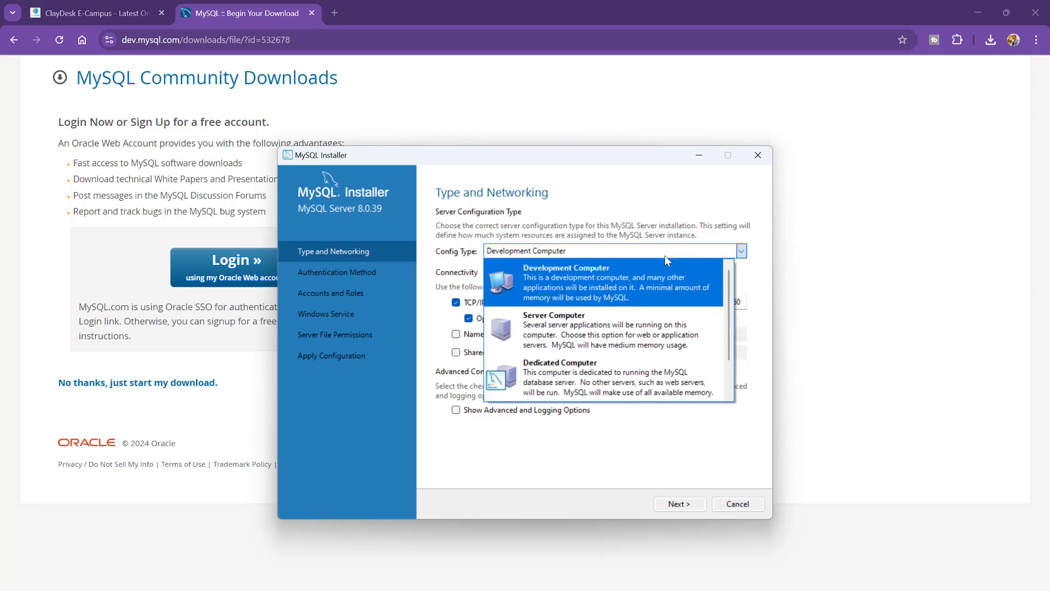
scroll(652, 363, "down", 1)
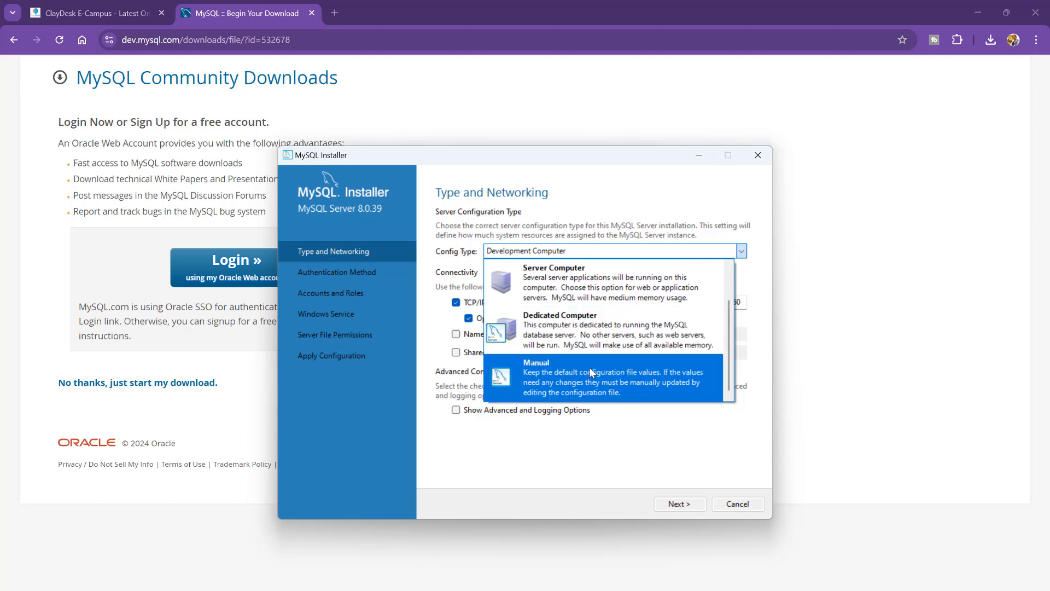
left_click(644, 251)
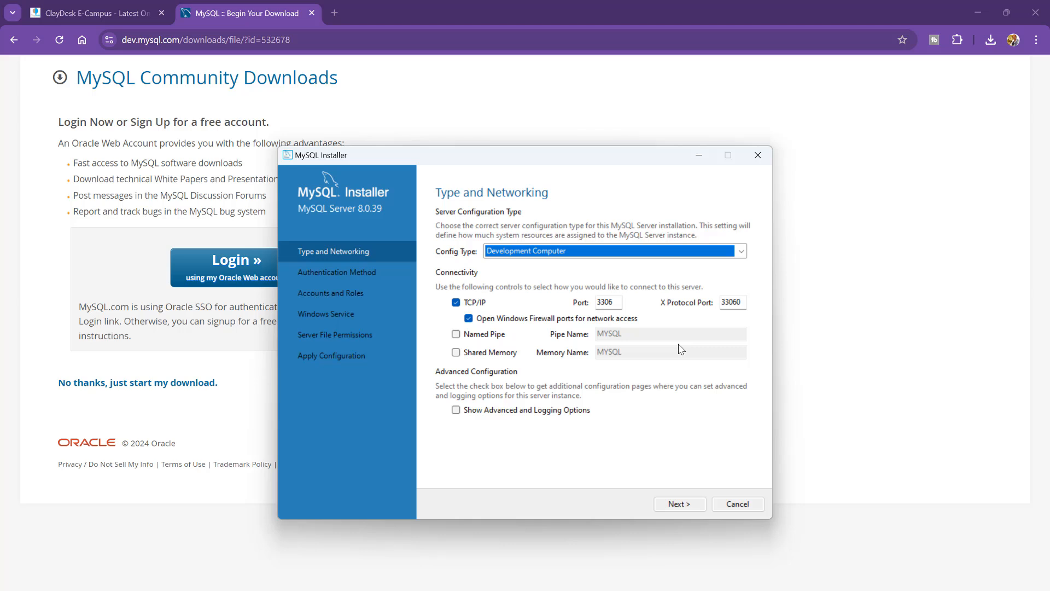
left_click(692, 512)
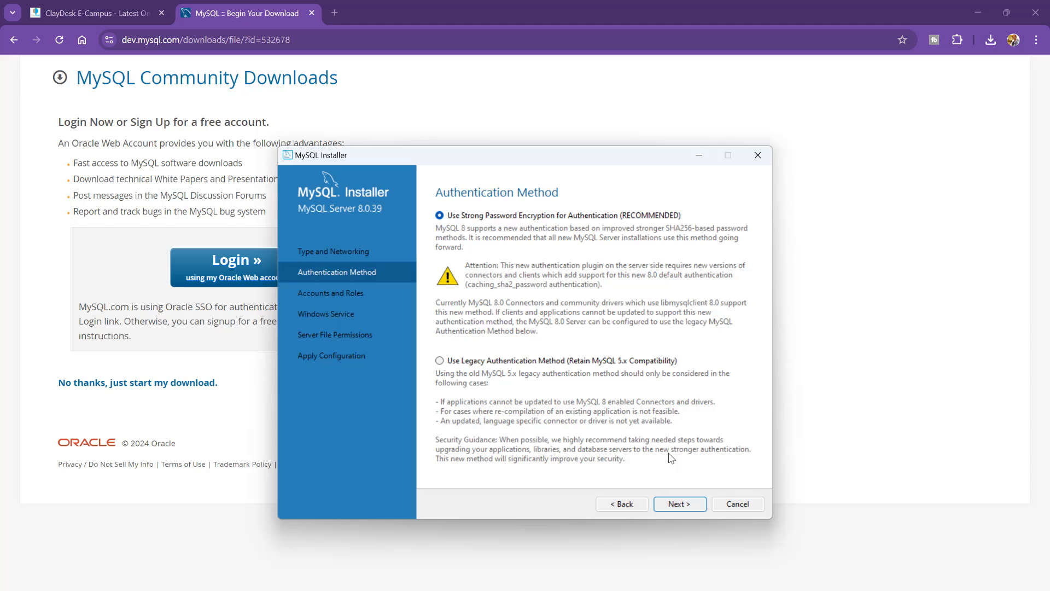
left_click(677, 503)
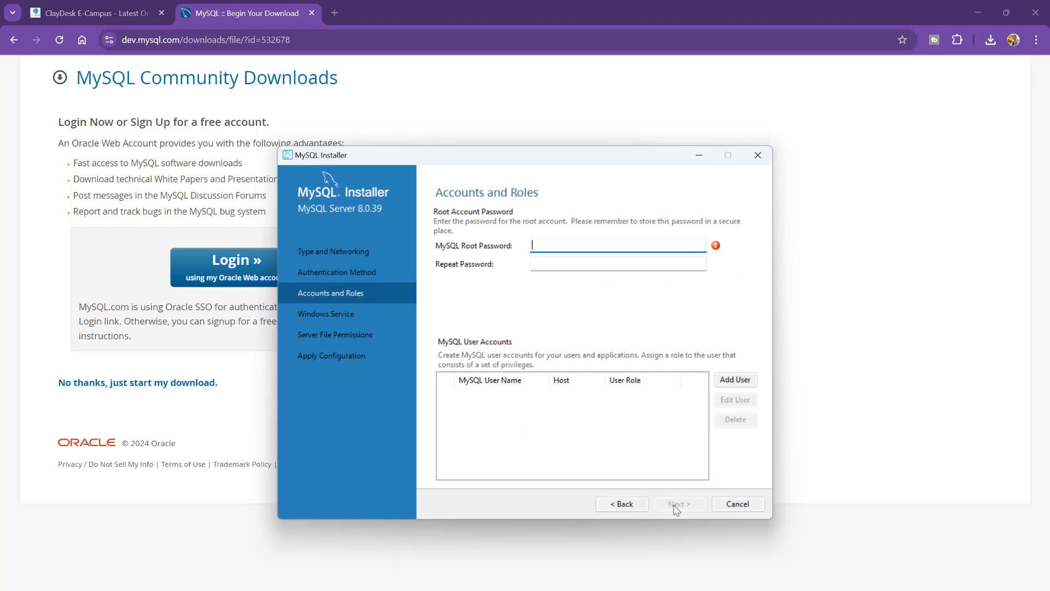
Step: Enter the root account password in both password fields and continue to Windows Service
type("********")
key("Tab")
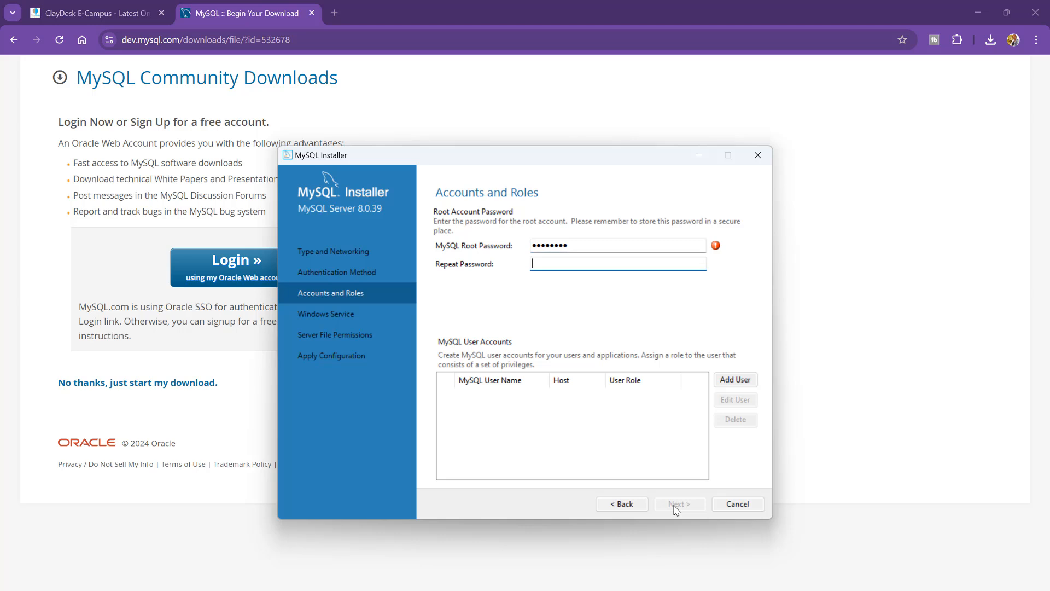
type("********")
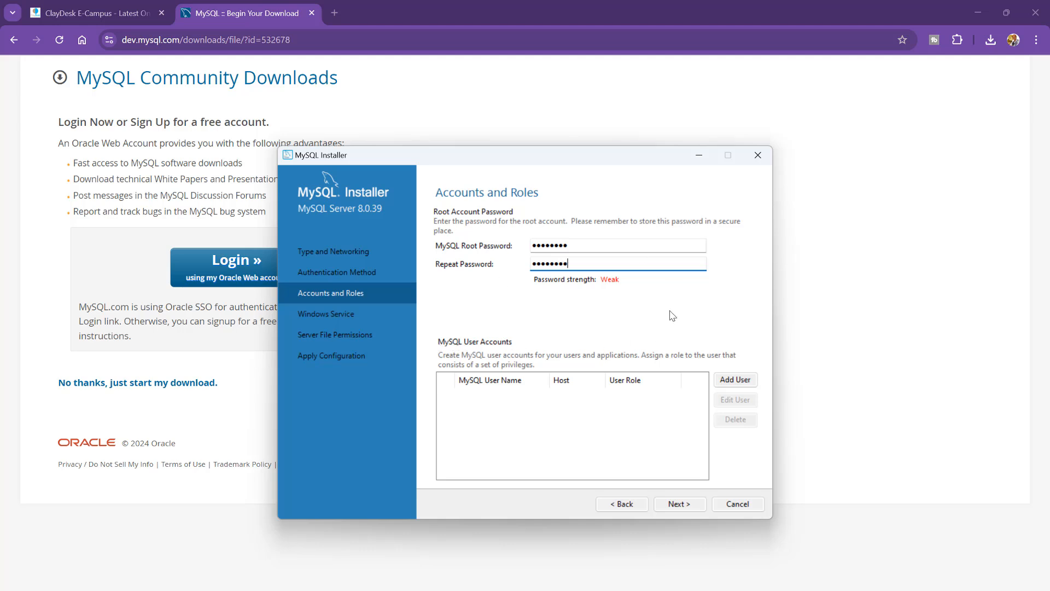
left_click(691, 507)
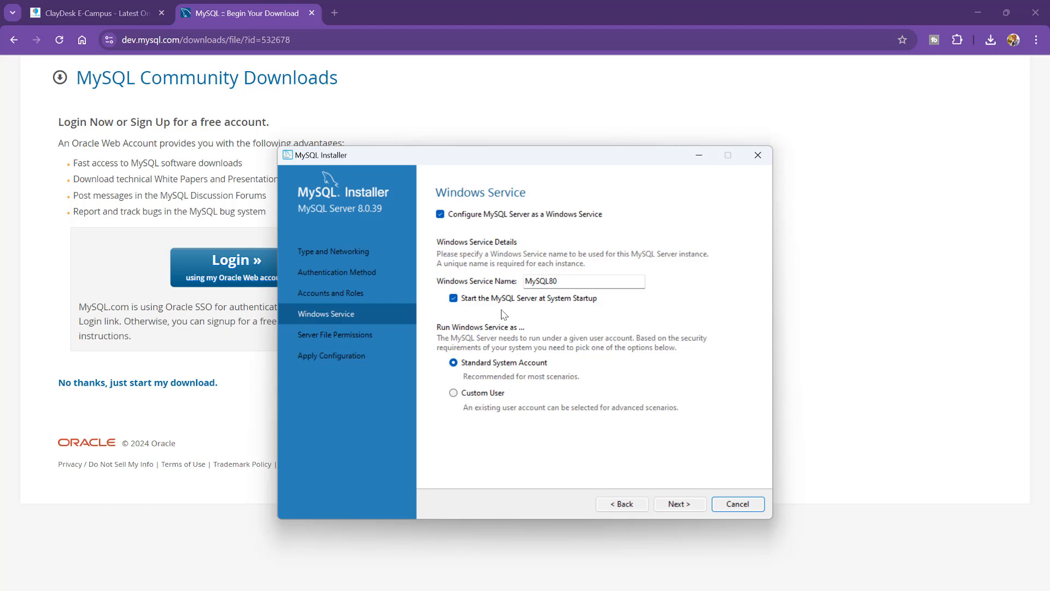
Step: Leave service MySQL80 starting at system startup and accept the default file permissions
left_click(453, 300)
left_click(454, 300)
left_click(696, 510)
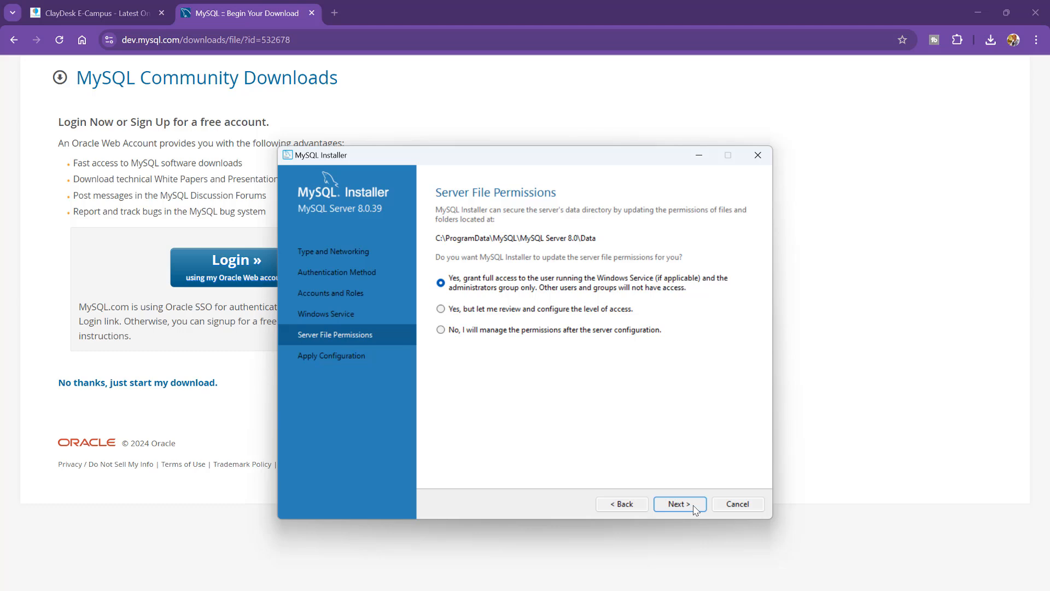
left_click(695, 508)
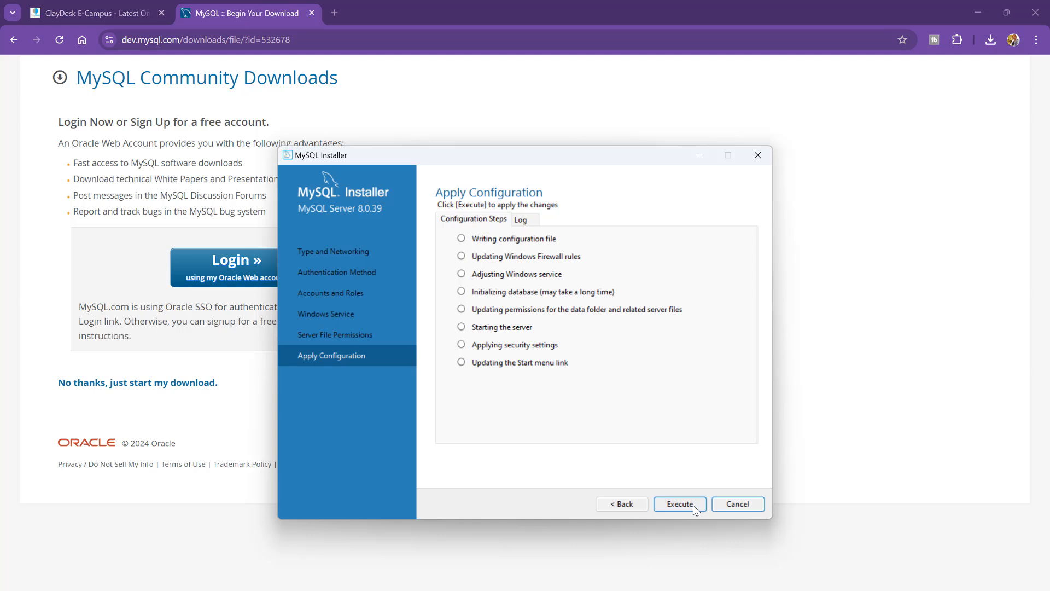
Step: Run the eight MySQL Server 8.0.39 configuration steps and finish once all succeed
left_click(680, 504)
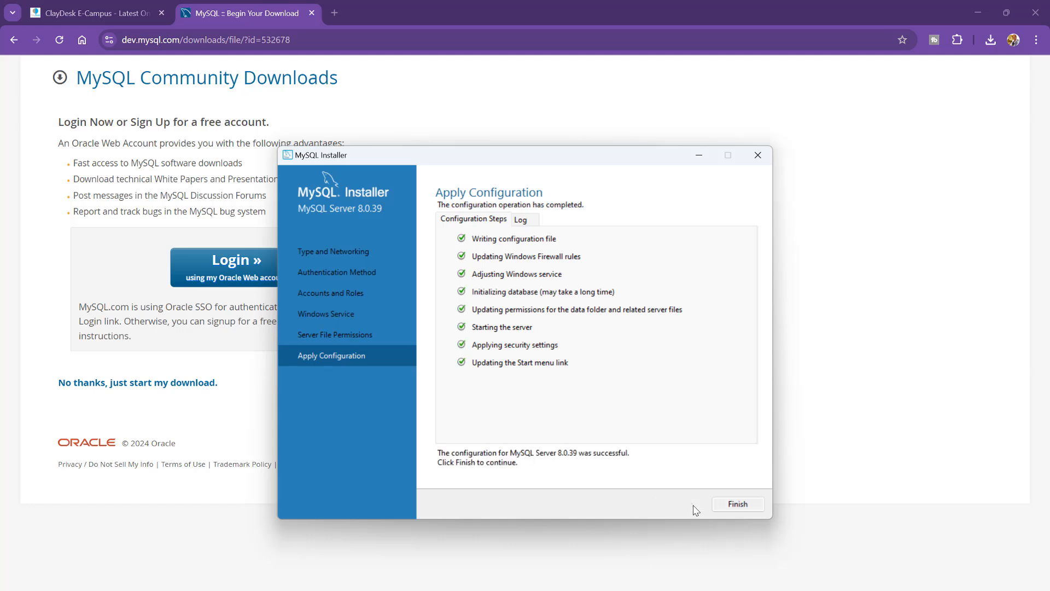
left_click(742, 506)
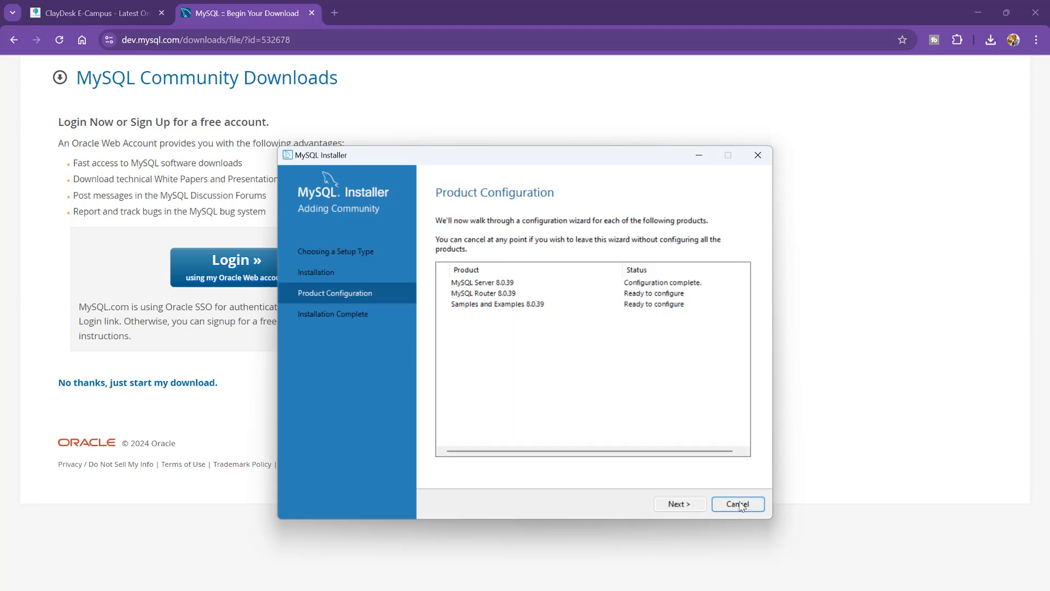
Step: Skip bootstrapping MySQL Router 8.0.39 so it needs no configuration, then proceed to Samples and Examples
left_click(693, 507)
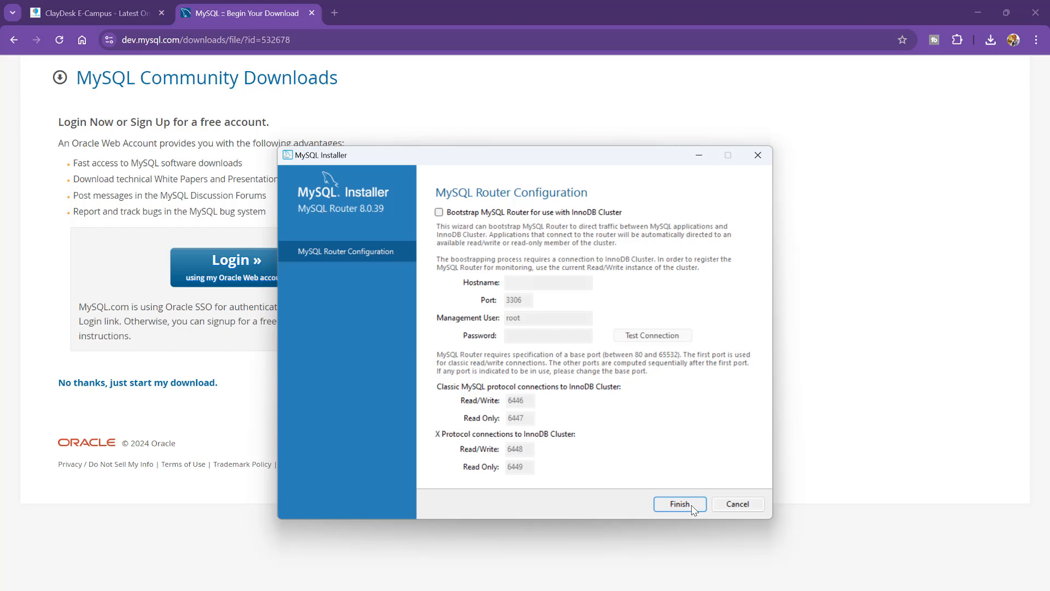
left_click(692, 507)
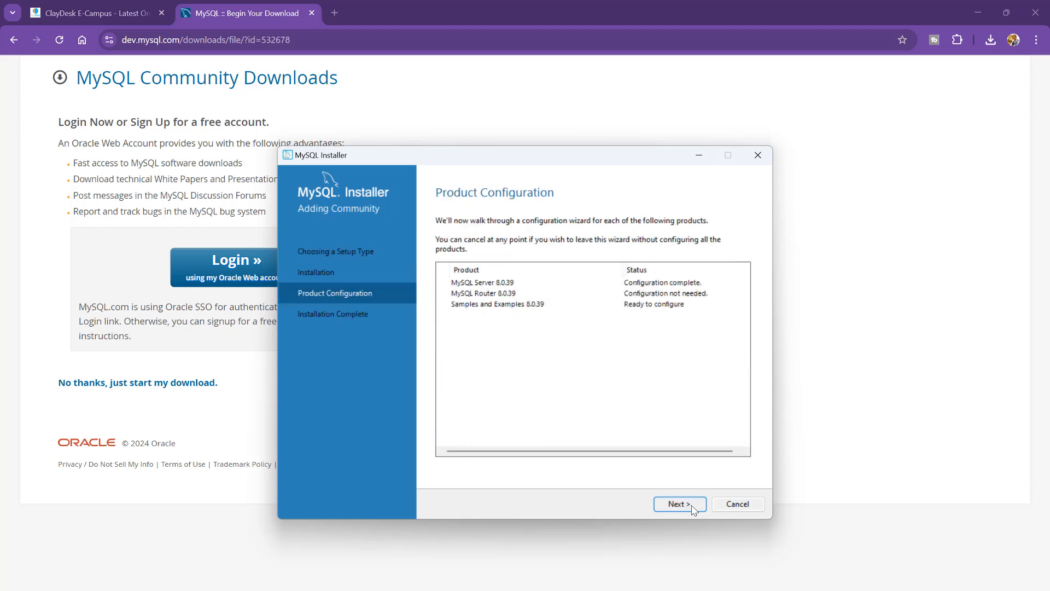
left_click(692, 507)
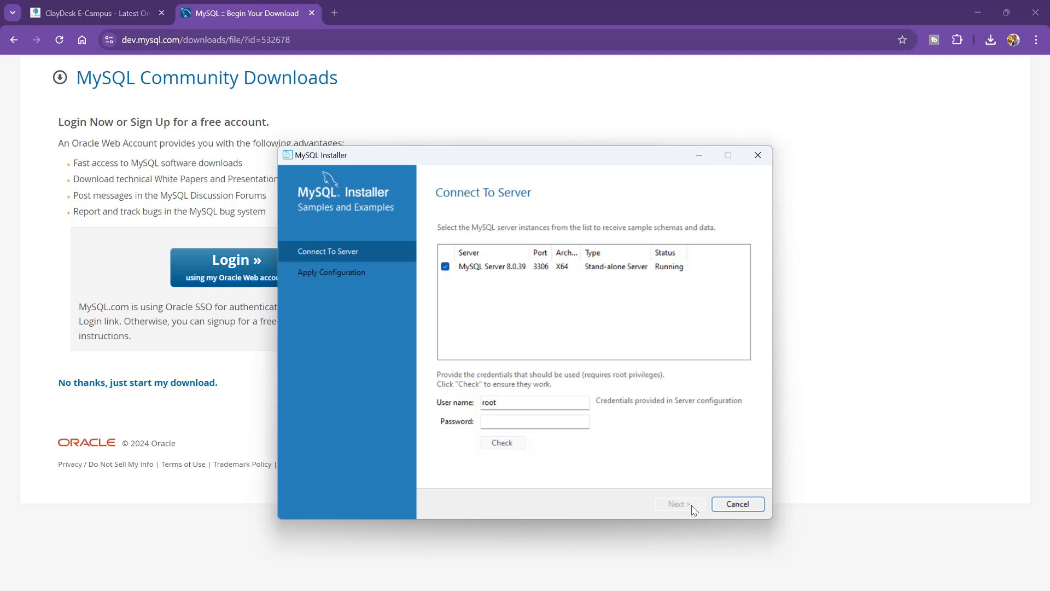
Step: Enter the root account password, verify the connection to MySQL Server 8.0.39, and continue
left_click(520, 419)
type("rootroot")
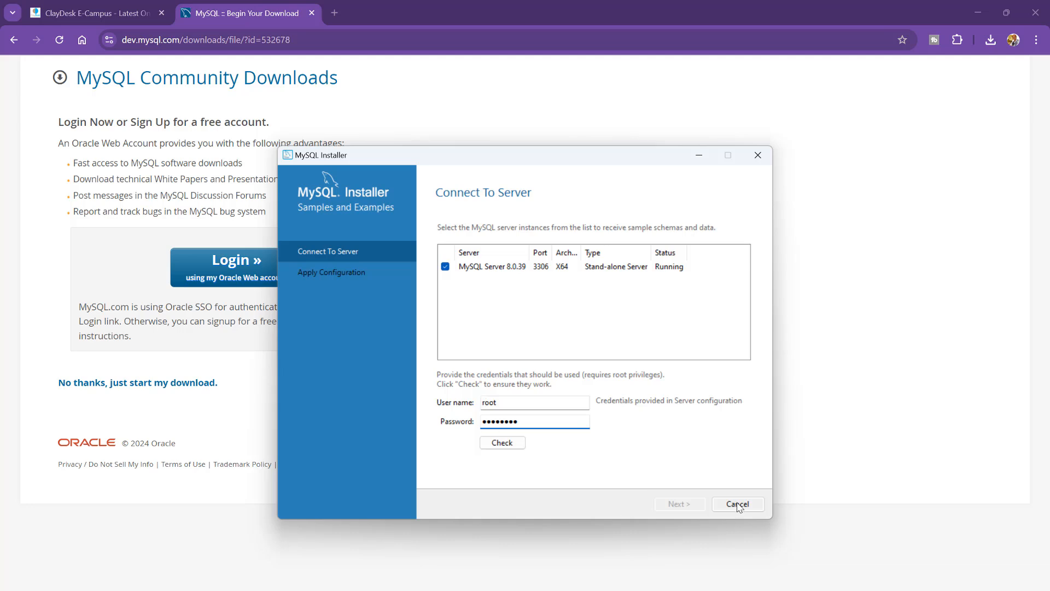
left_click(513, 446)
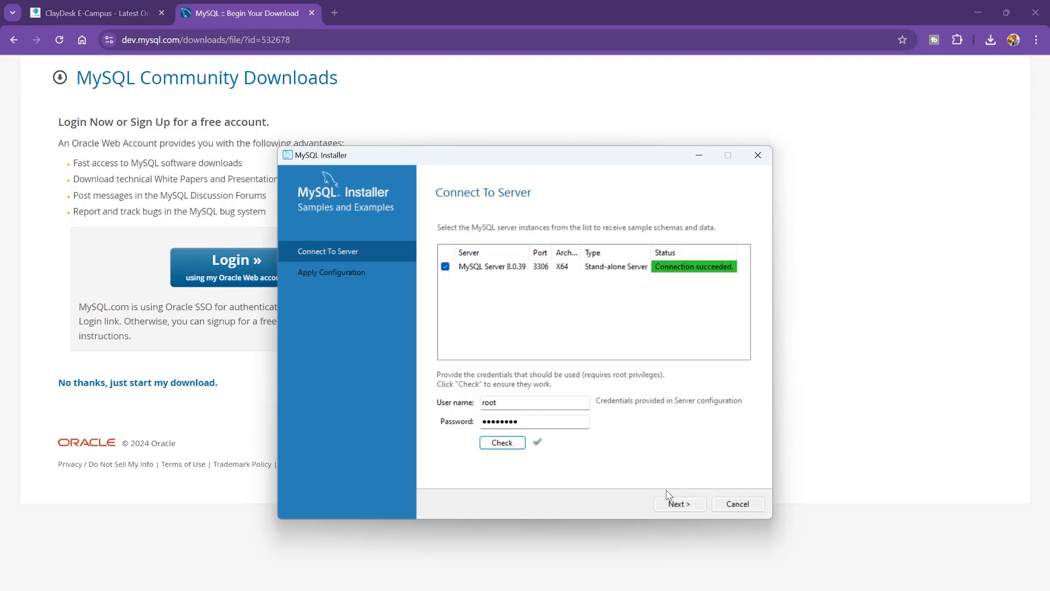
left_click(678, 506)
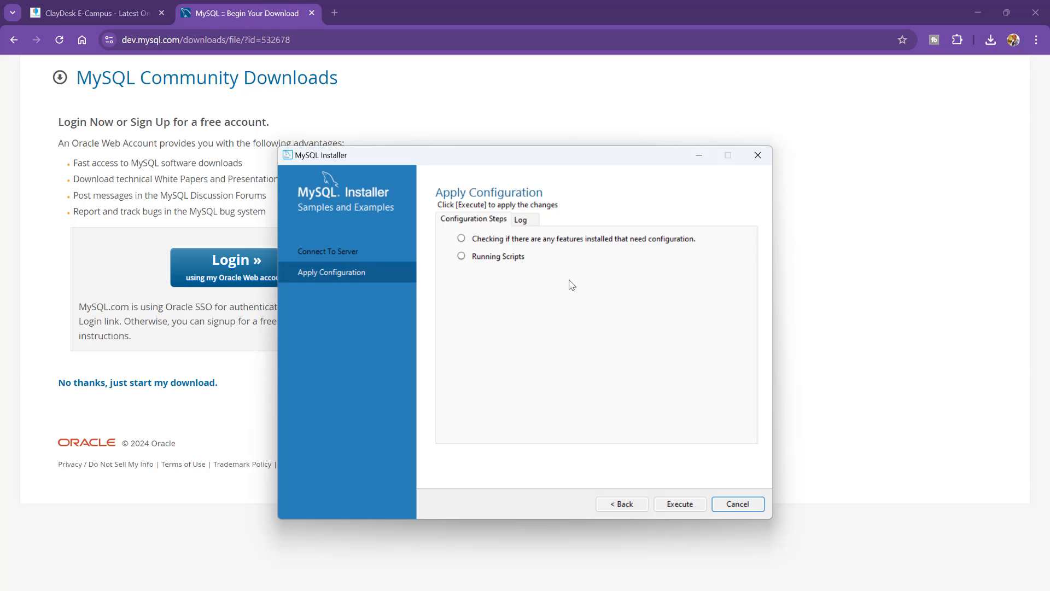
Step: Execute the Samples and Examples 8.0.39 configuration steps and return to Product Configuration
left_click(678, 510)
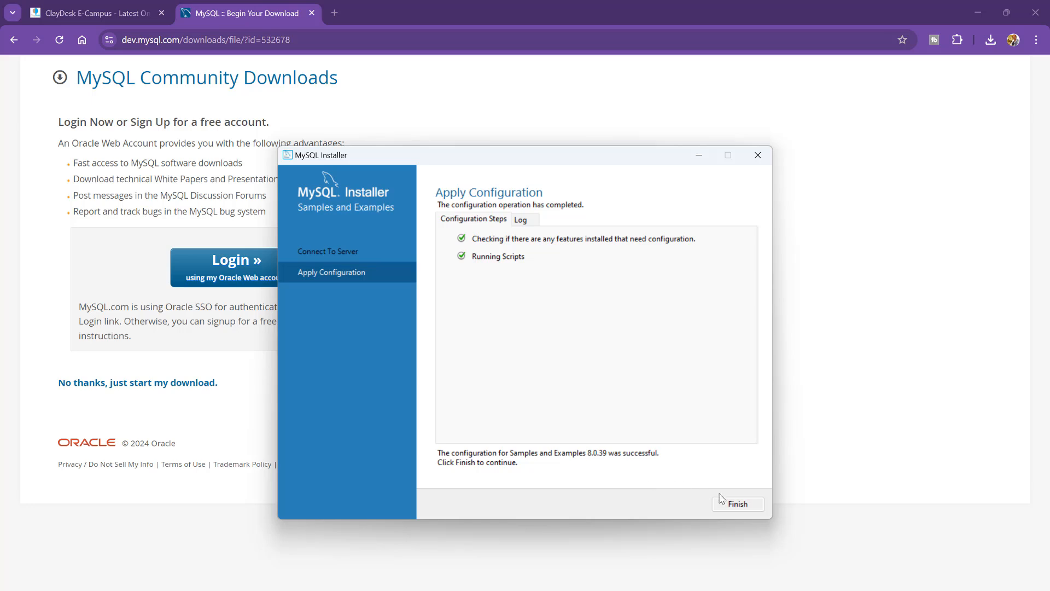
left_click(746, 510)
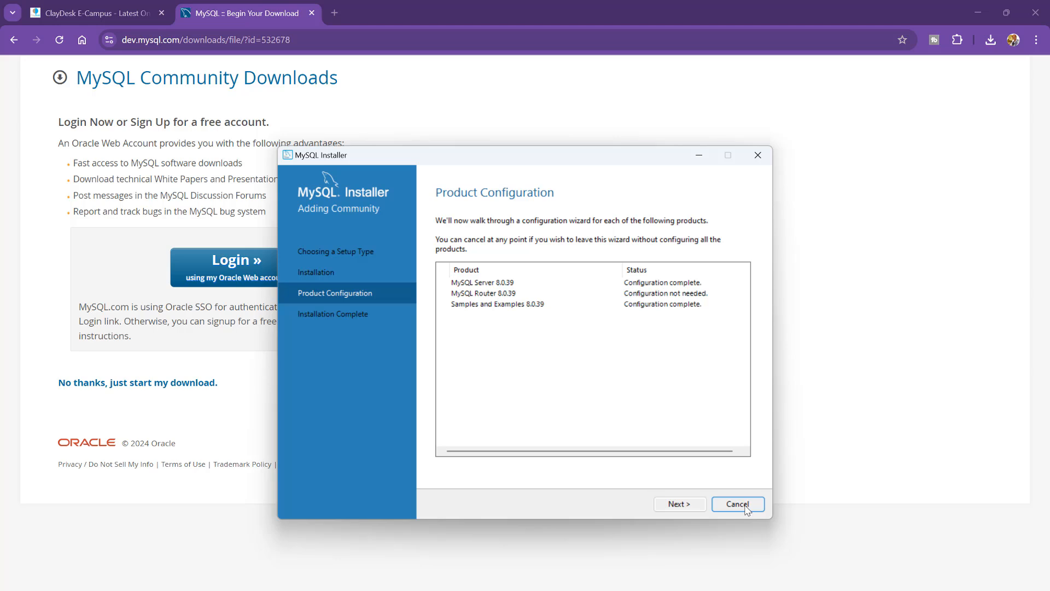
Step: Finish the installation so MySQL Workbench and MySQL Shell 8.0.38 launch afterwards
left_click(687, 509)
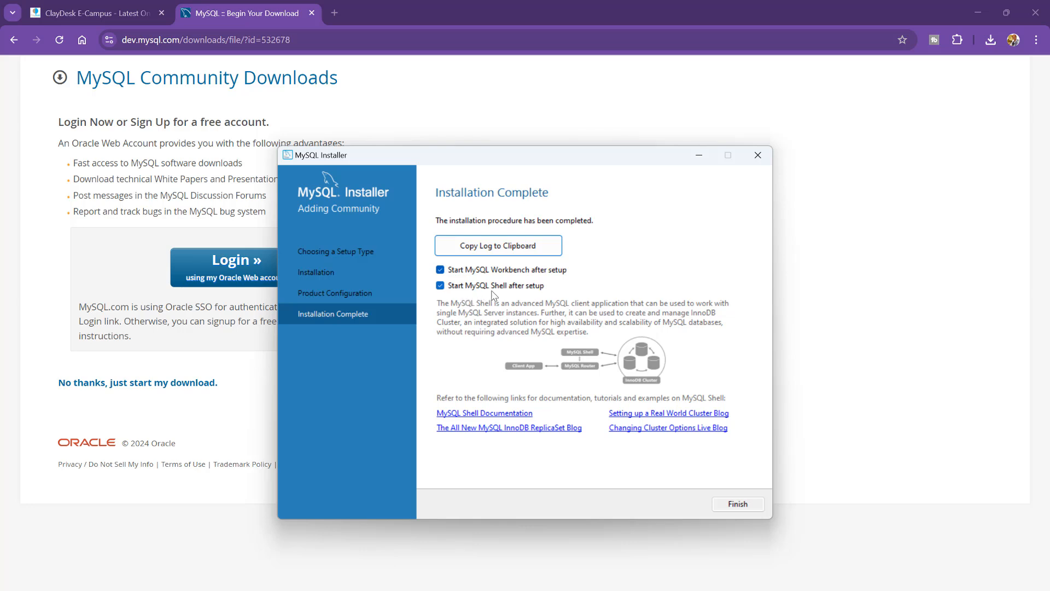
left_click(738, 504)
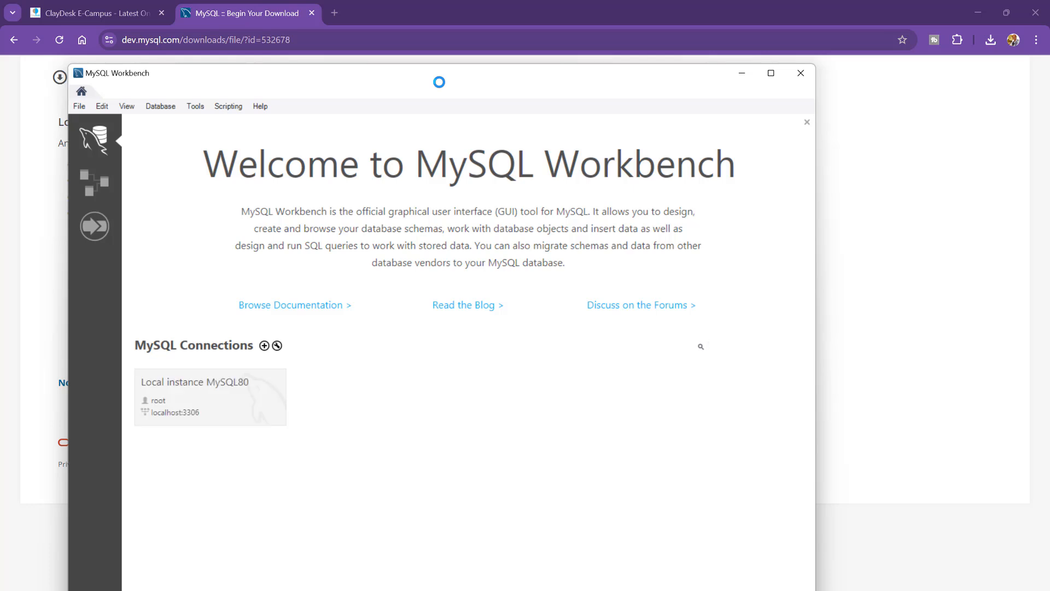
Step: Maximize MySQL Workbench with the Local instance MySQL80 connection (root, localhost:3306) on its home screen
left_click_drag(440, 82, 514, 101)
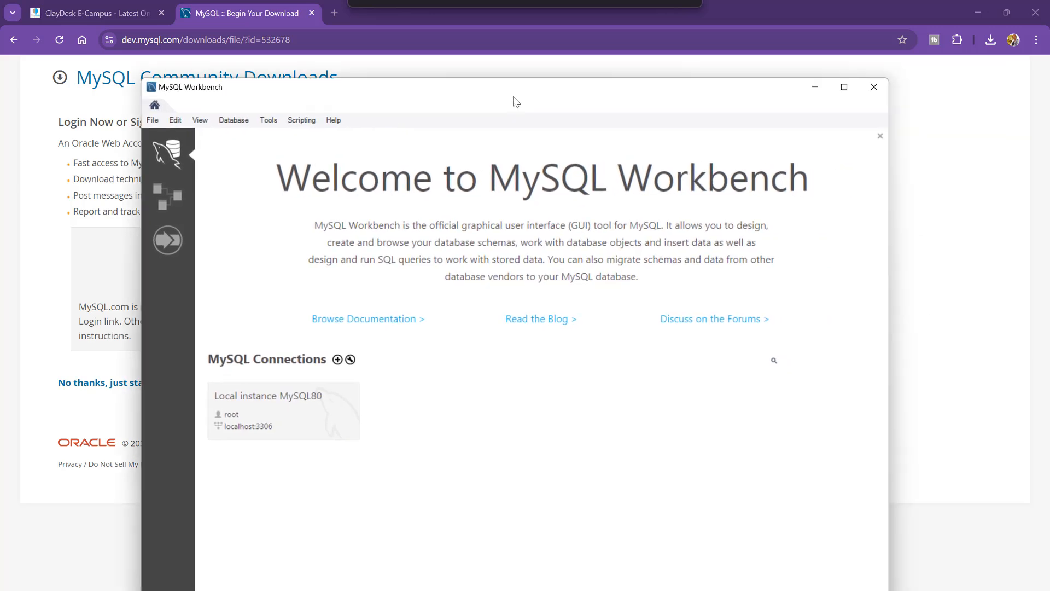
left_click(844, 86)
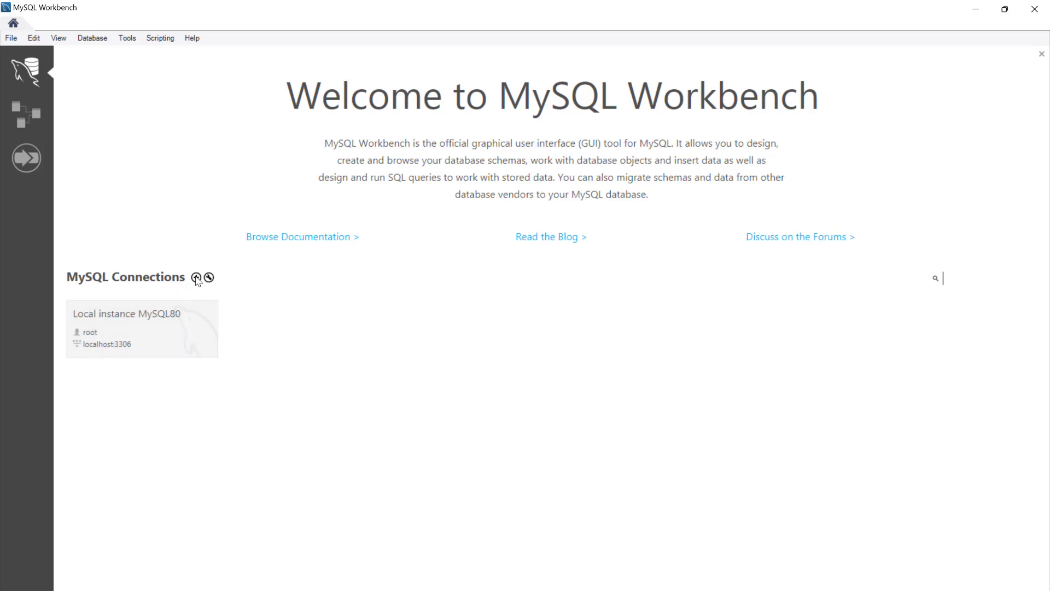
right_click(167, 320)
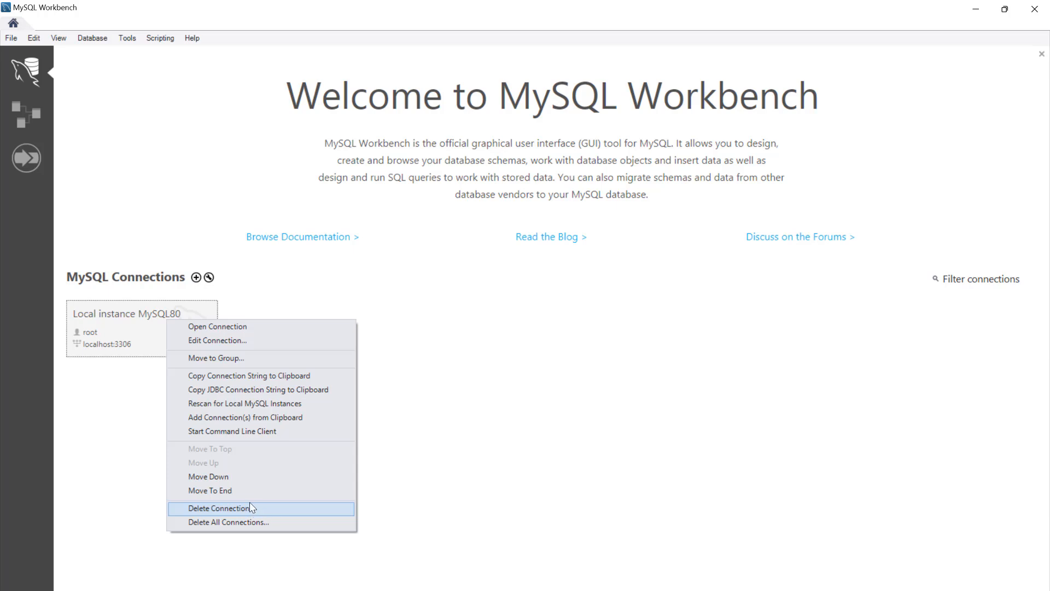
left_click(124, 402)
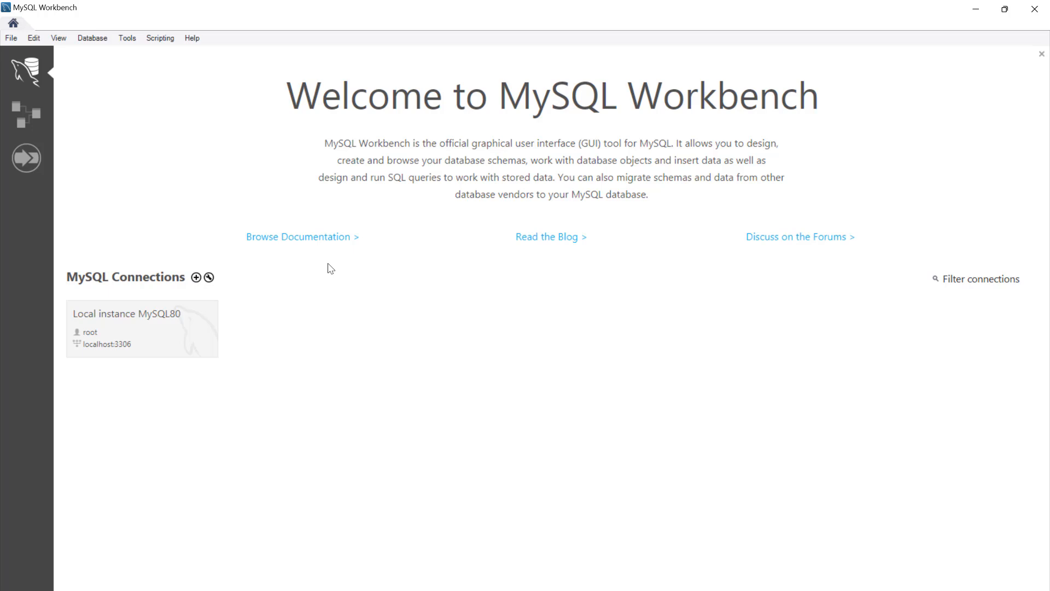